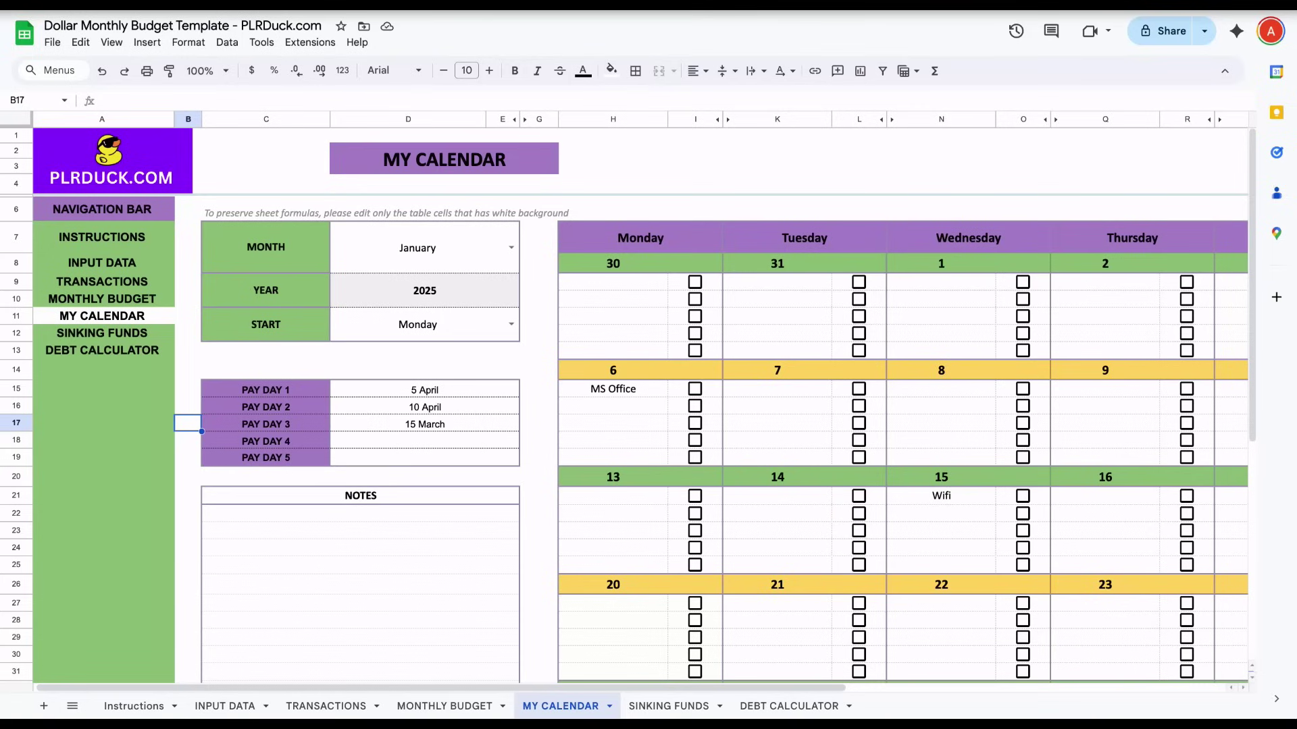
Insert one blank row above row 16, between Pay Day 1 and Pay Day 2 on MY CALENDAR
click(445, 706)
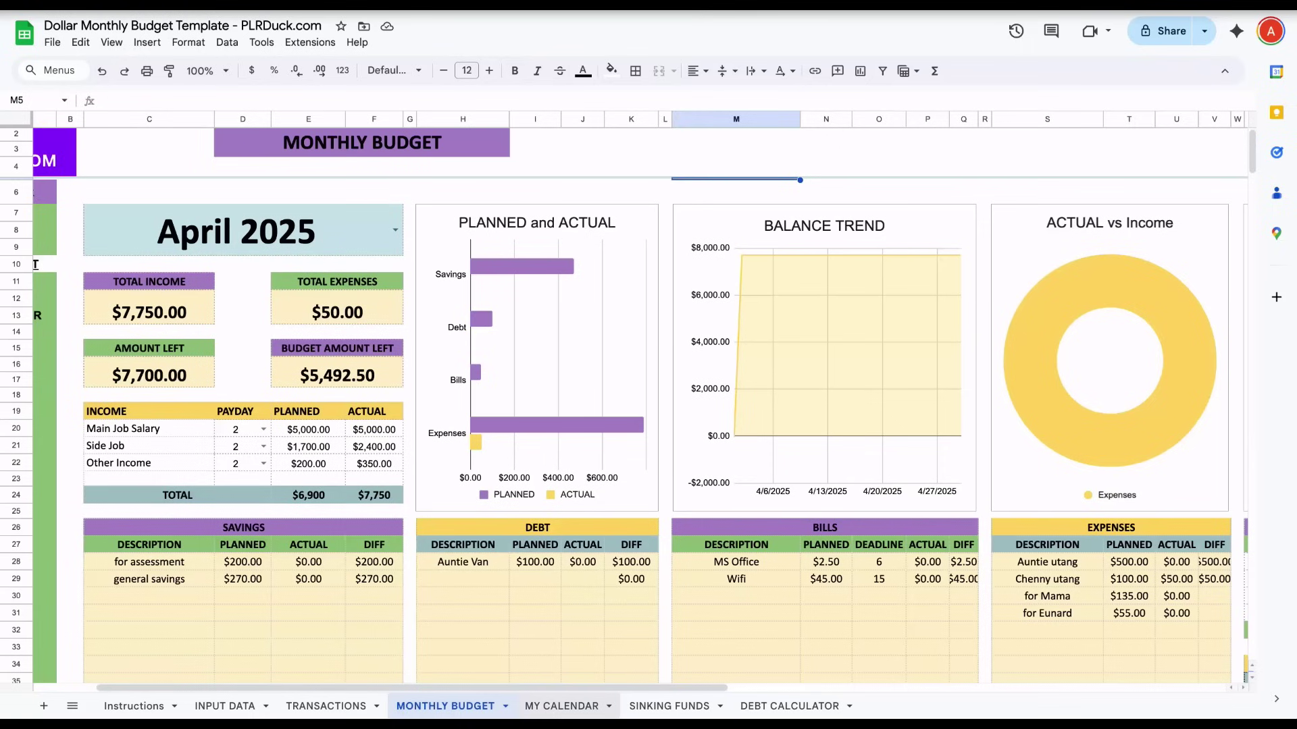
click(560, 706)
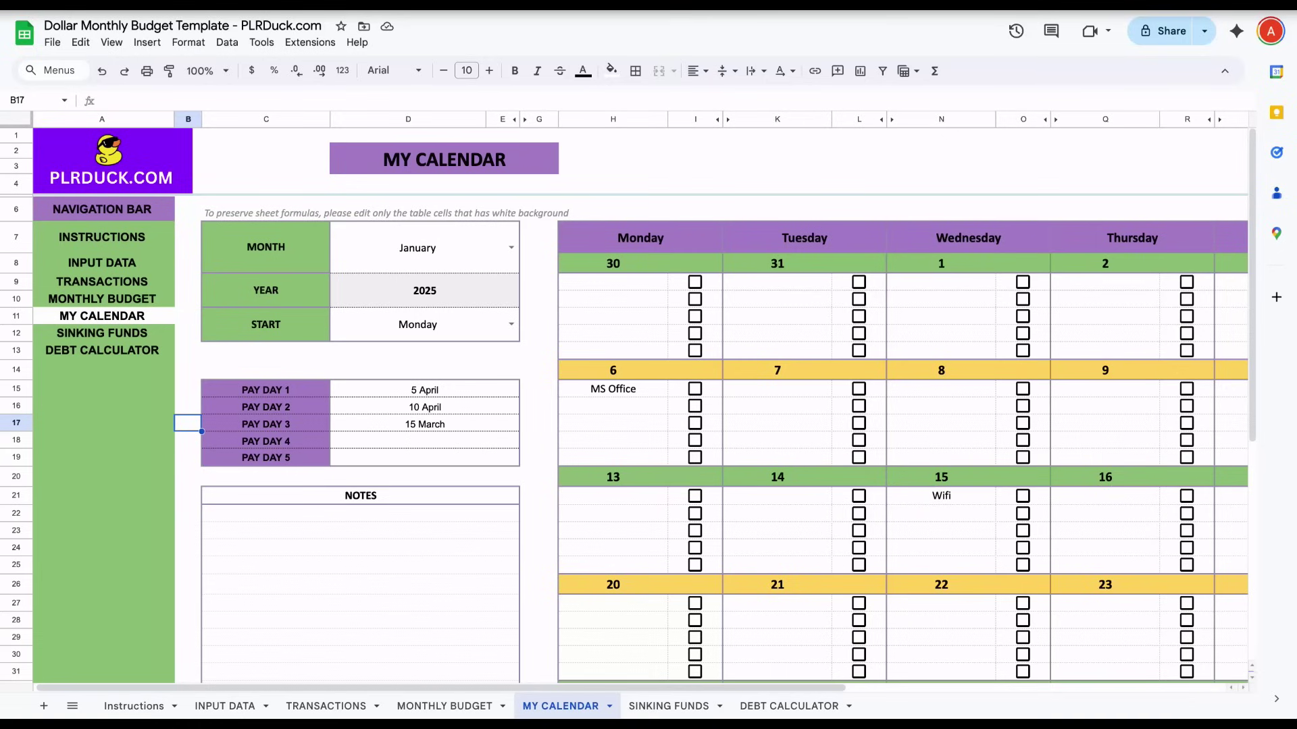
click(16, 406)
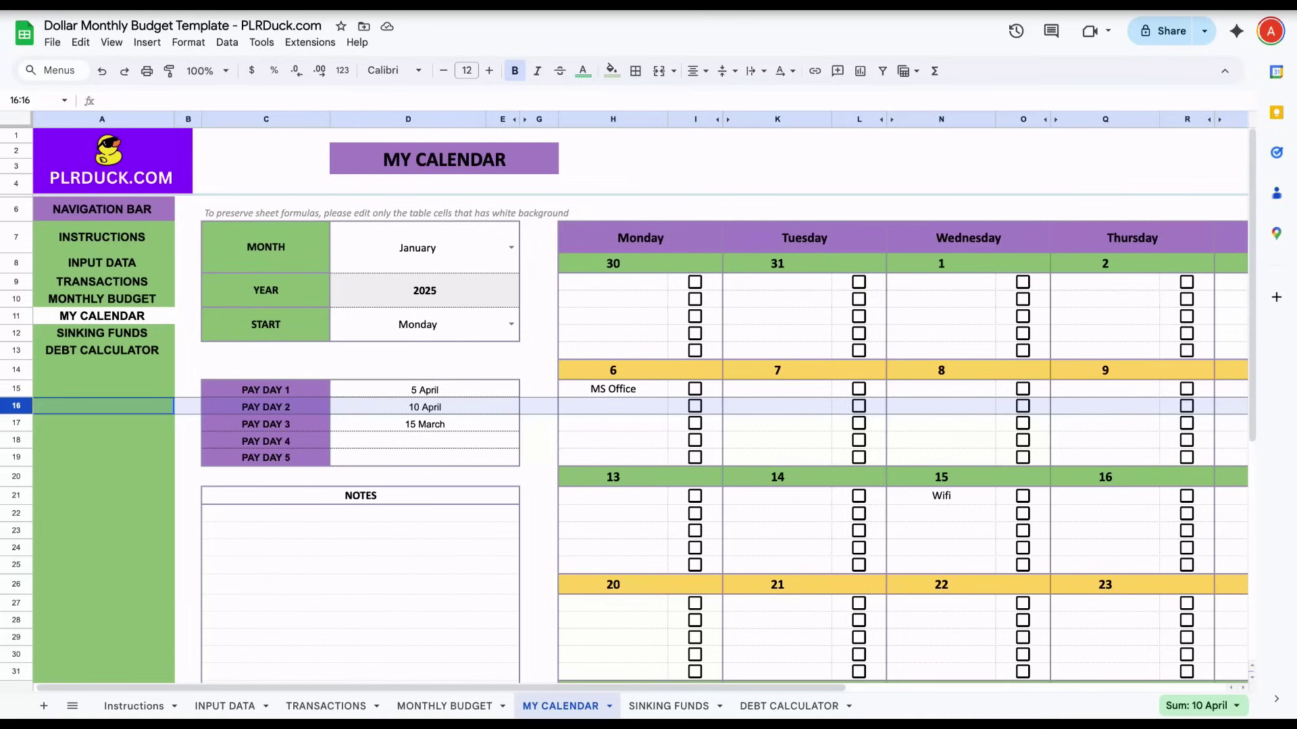
right_click(16, 406)
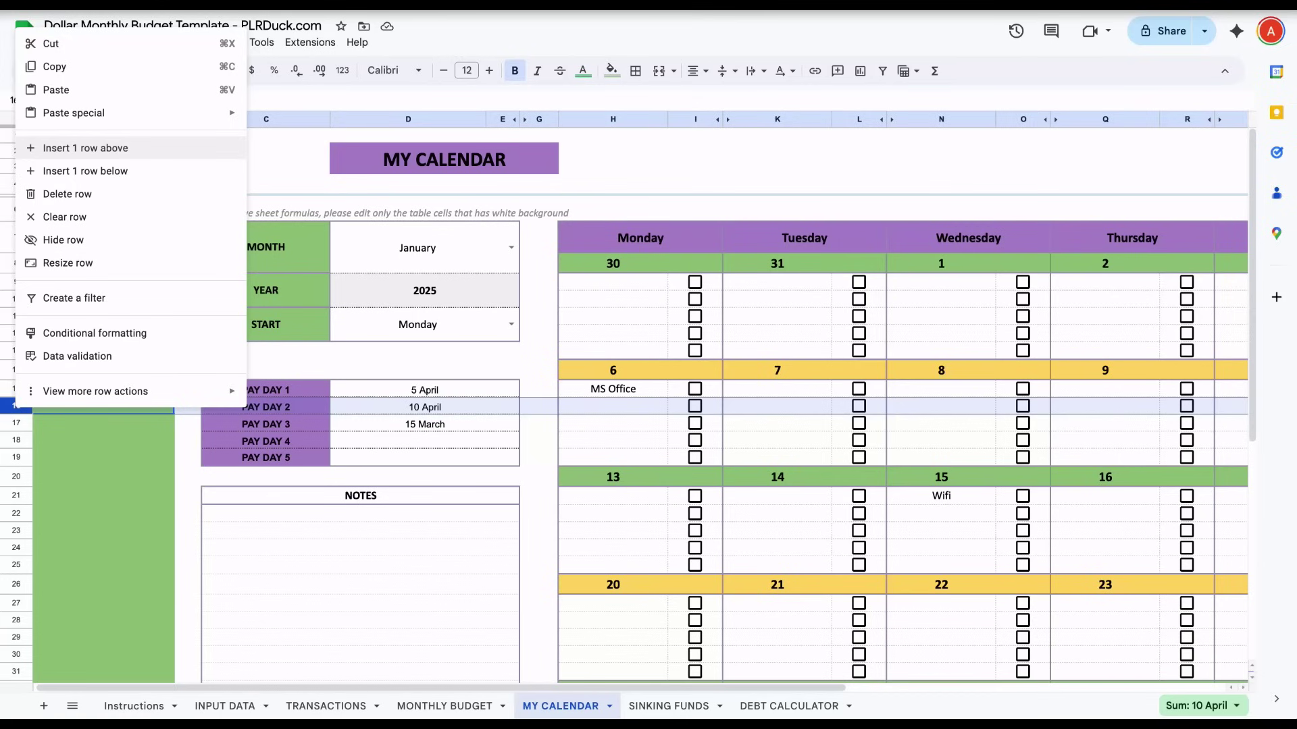
click(85, 148)
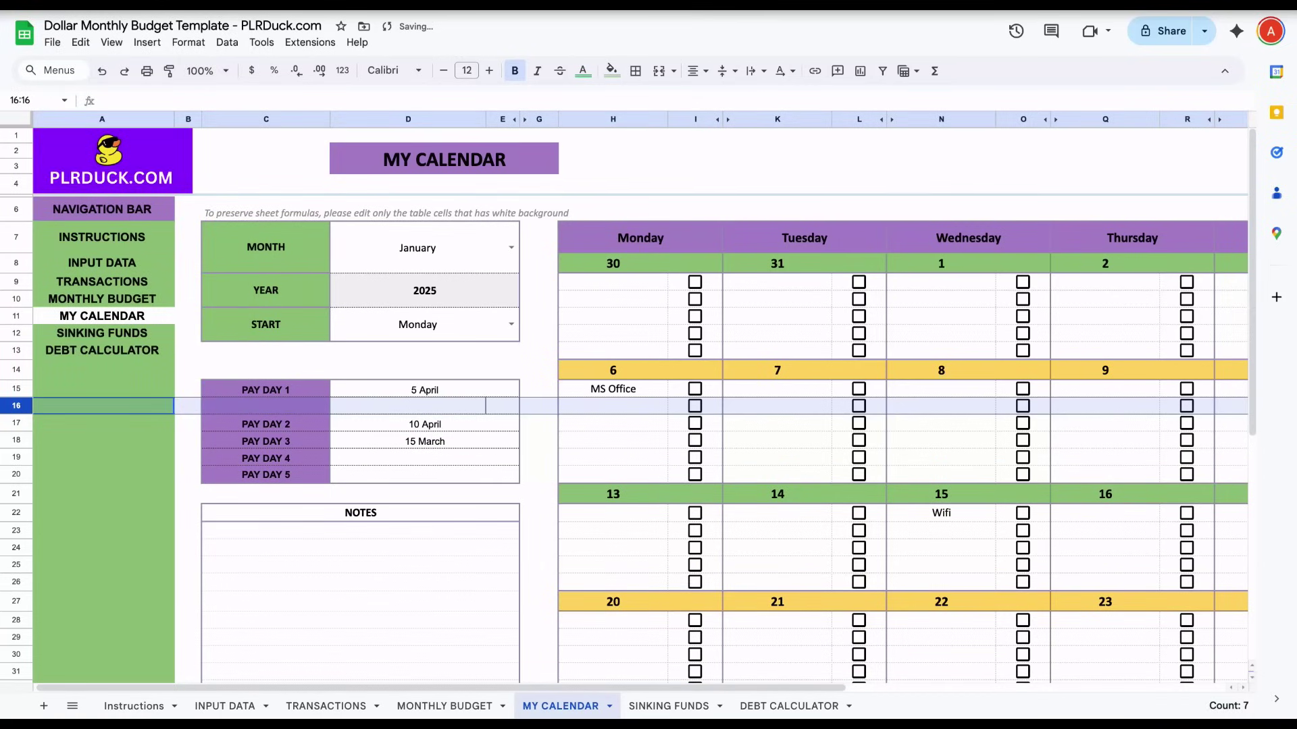
key(Down)
key(Up)
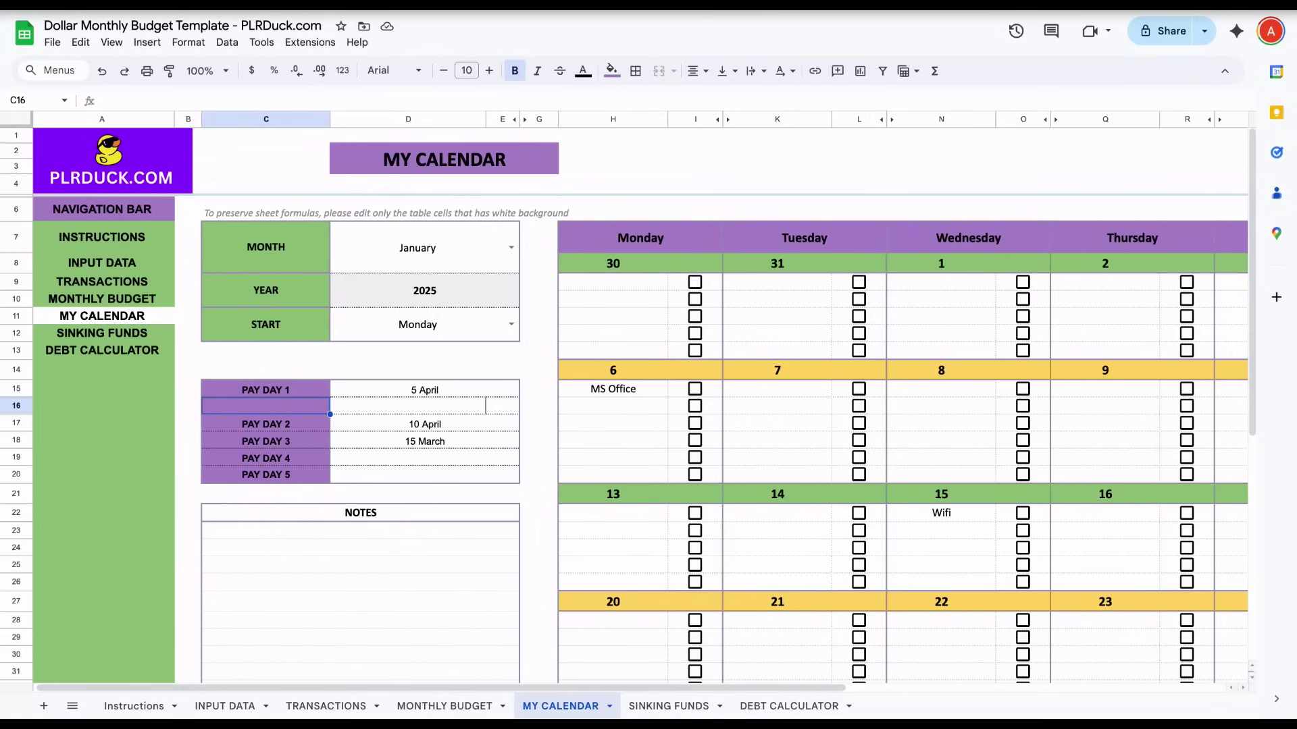
Remove the inserted blank row so Pay Day 1 through Pay Day 5 sit consecutively
key(ctrl+alt+minus)
key(Down)
key(Down)
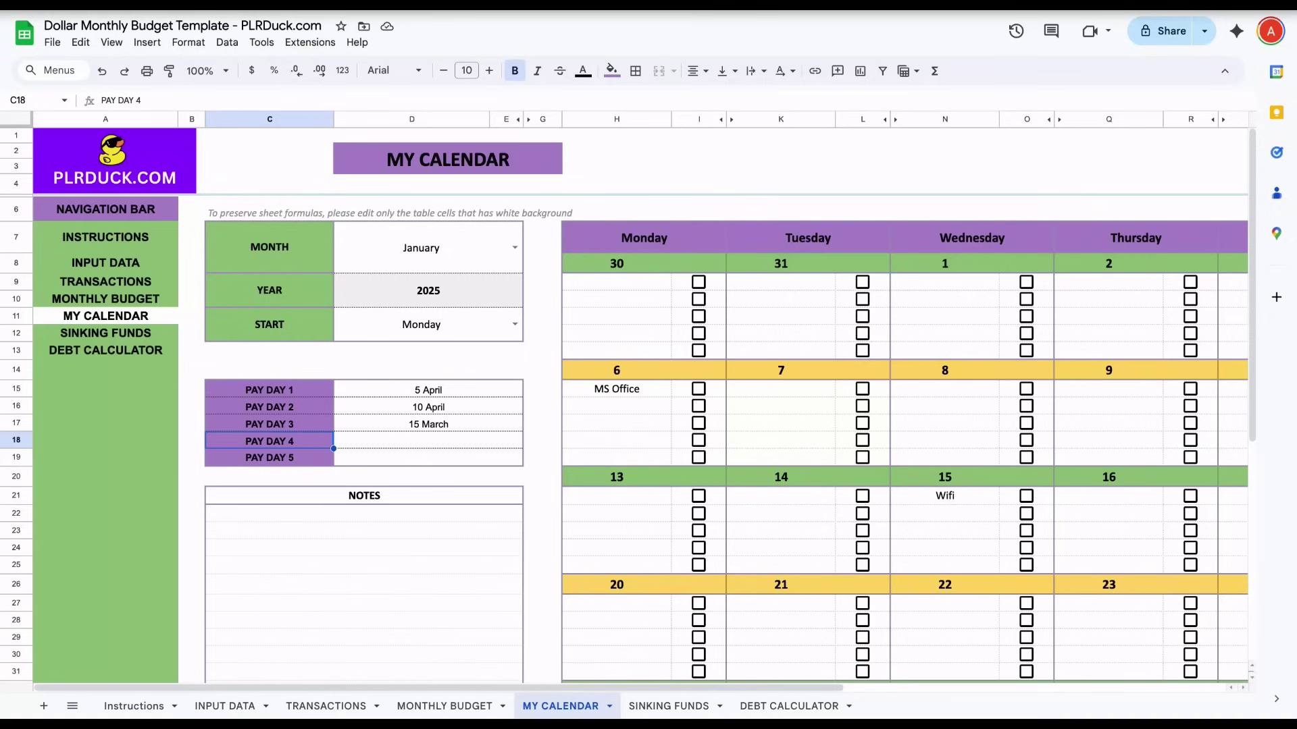
drag(15, 406, 15, 475)
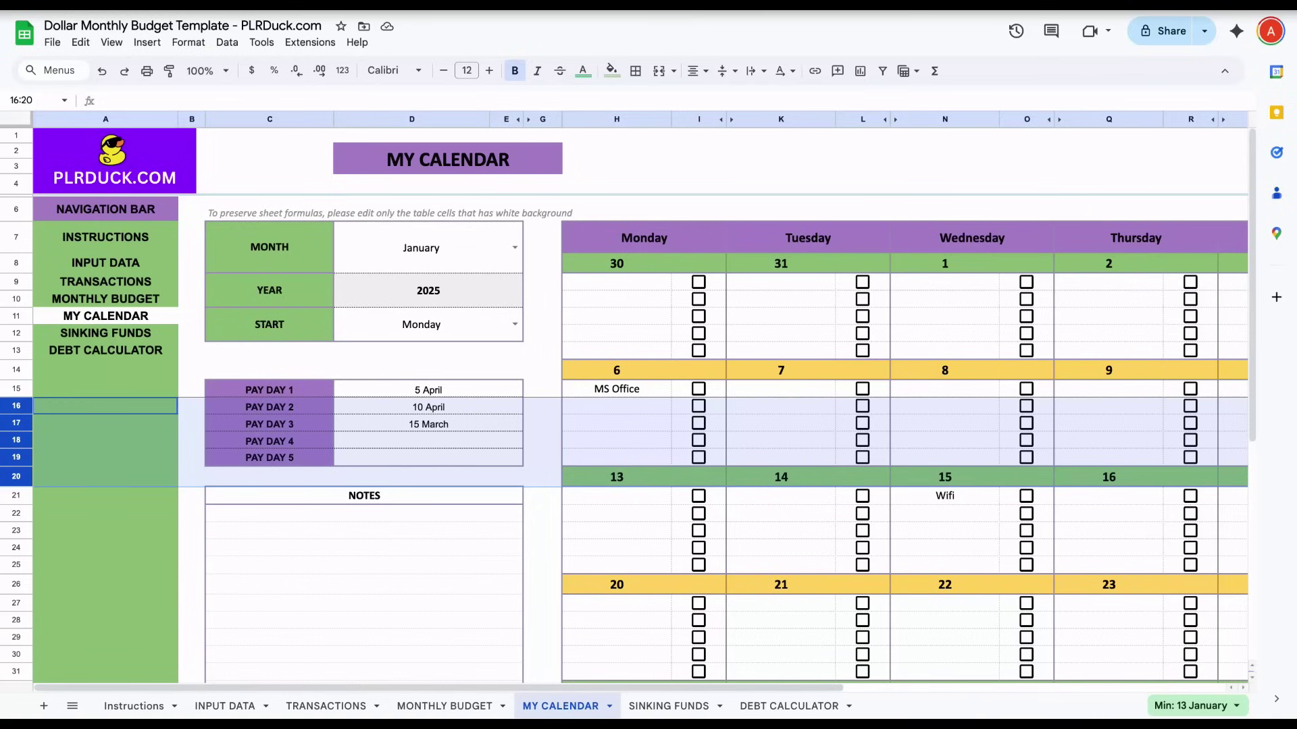
right_click(16, 441)
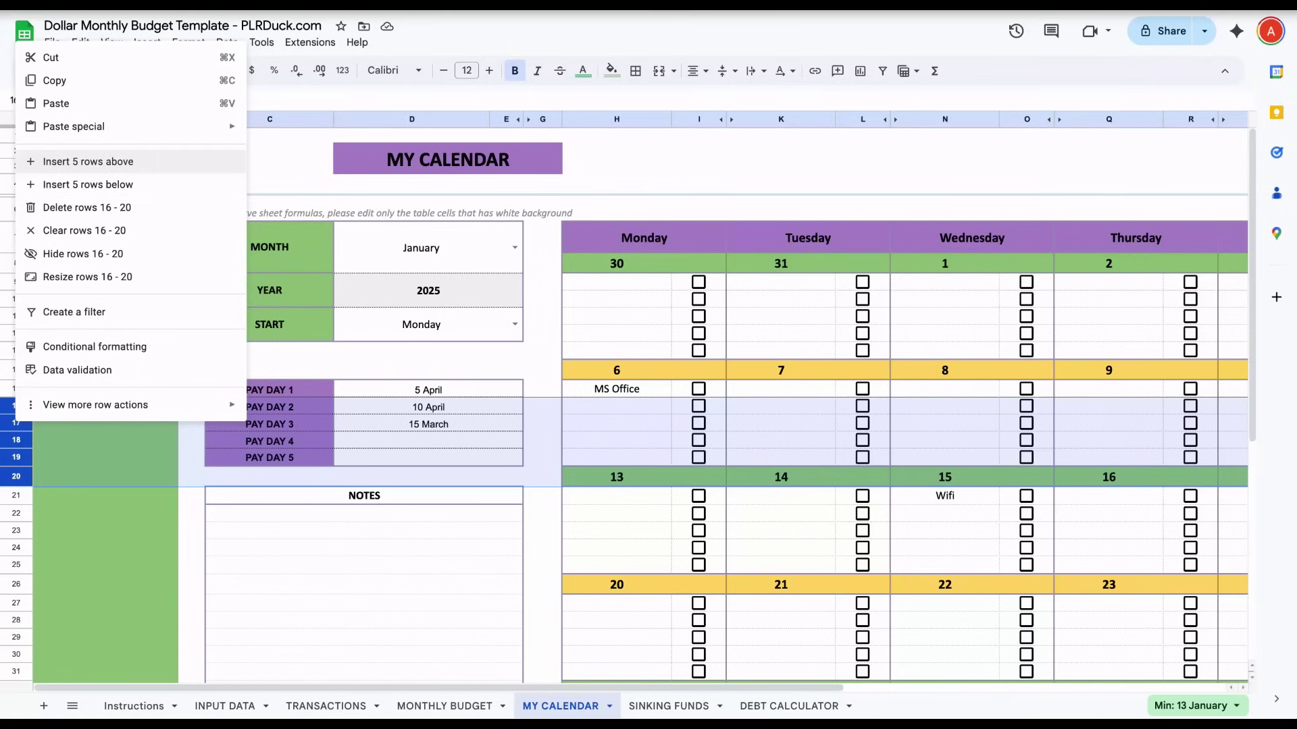
click(88, 162)
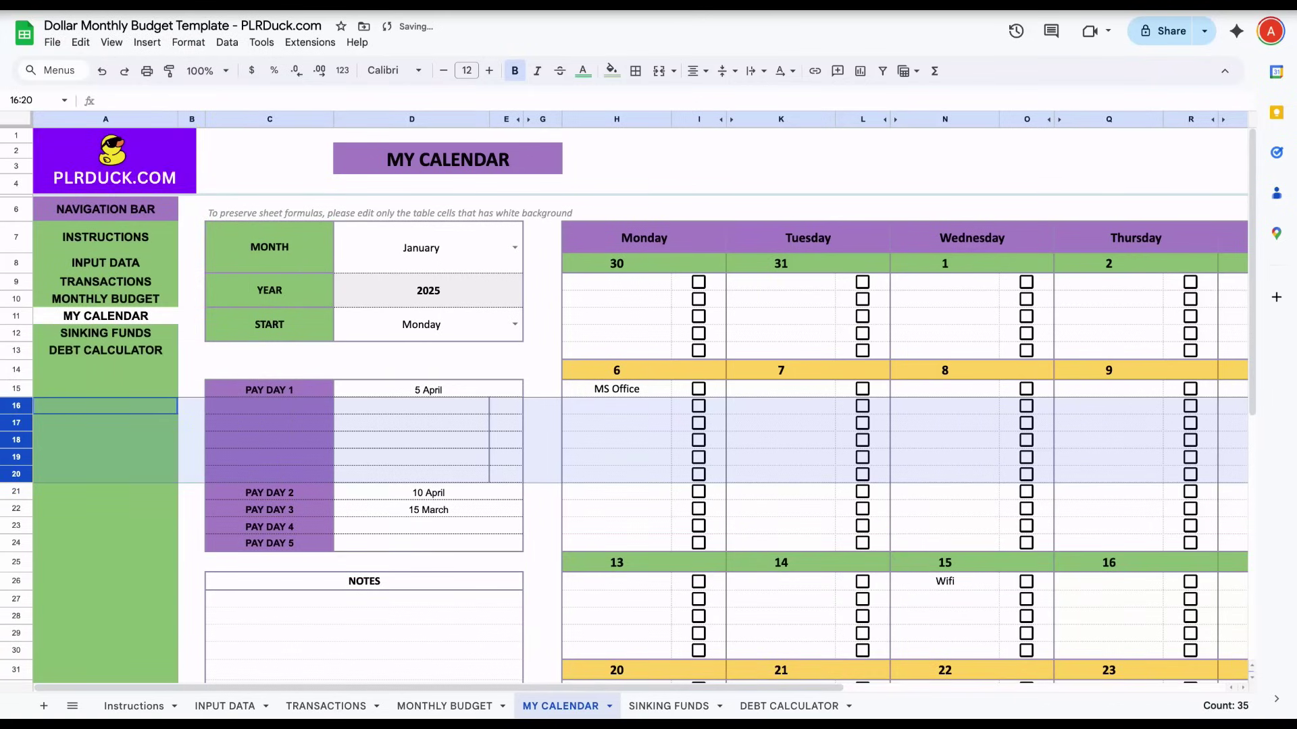
click(411, 406)
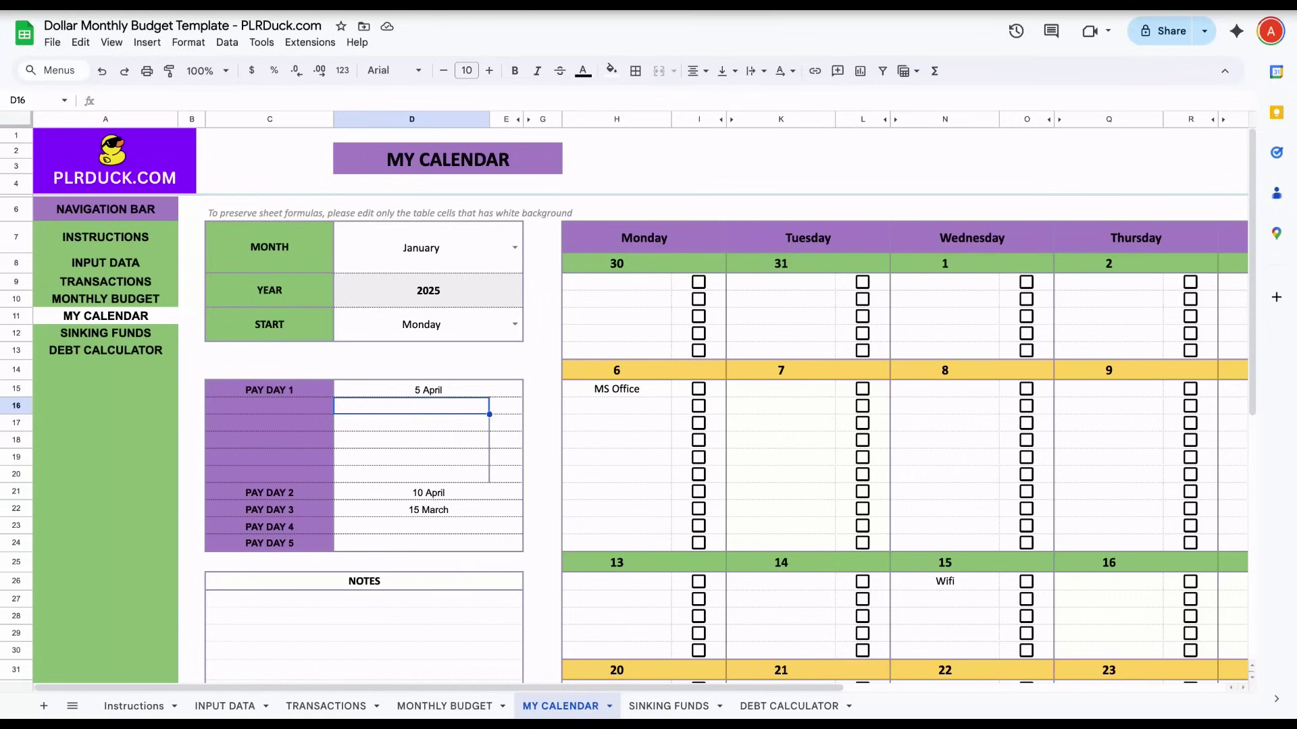
key(Left)
key(shift+Down)
key(shift+Down)
key(shift+Down)
key(shift+Down)
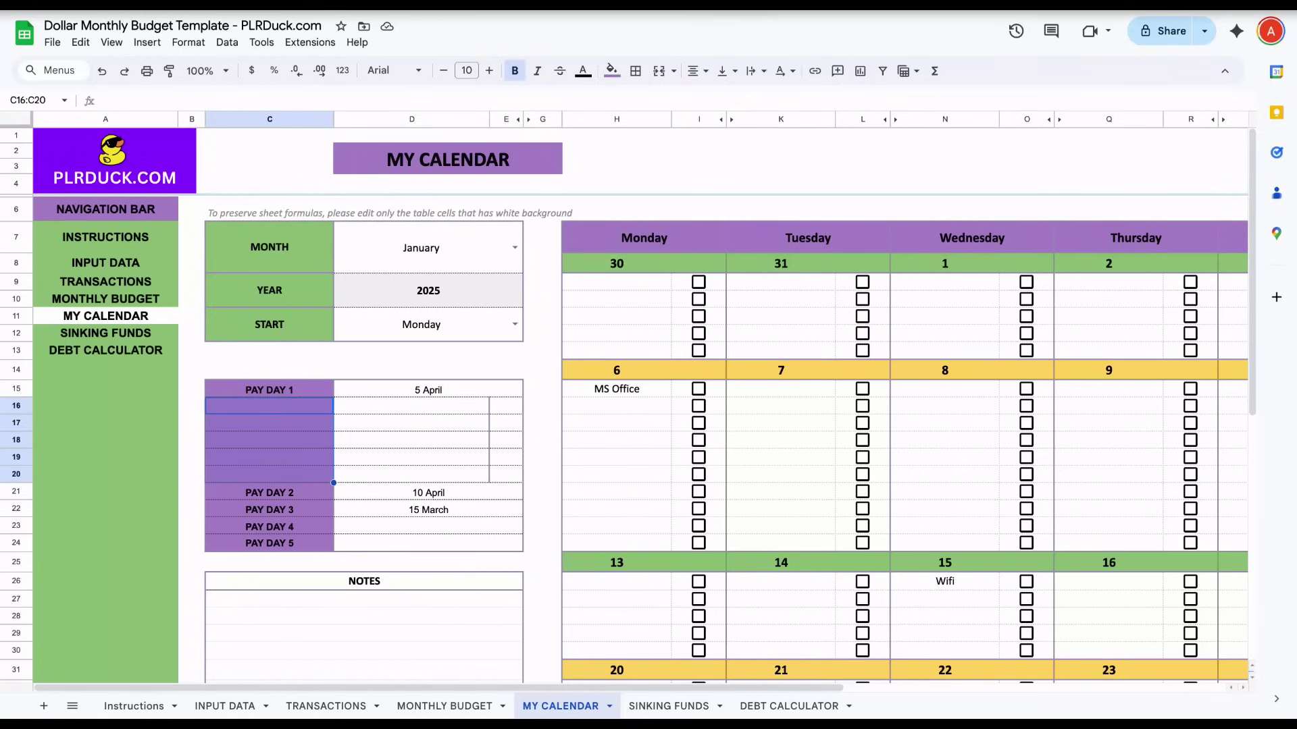
key(Right)
drag(16, 474, 17, 410)
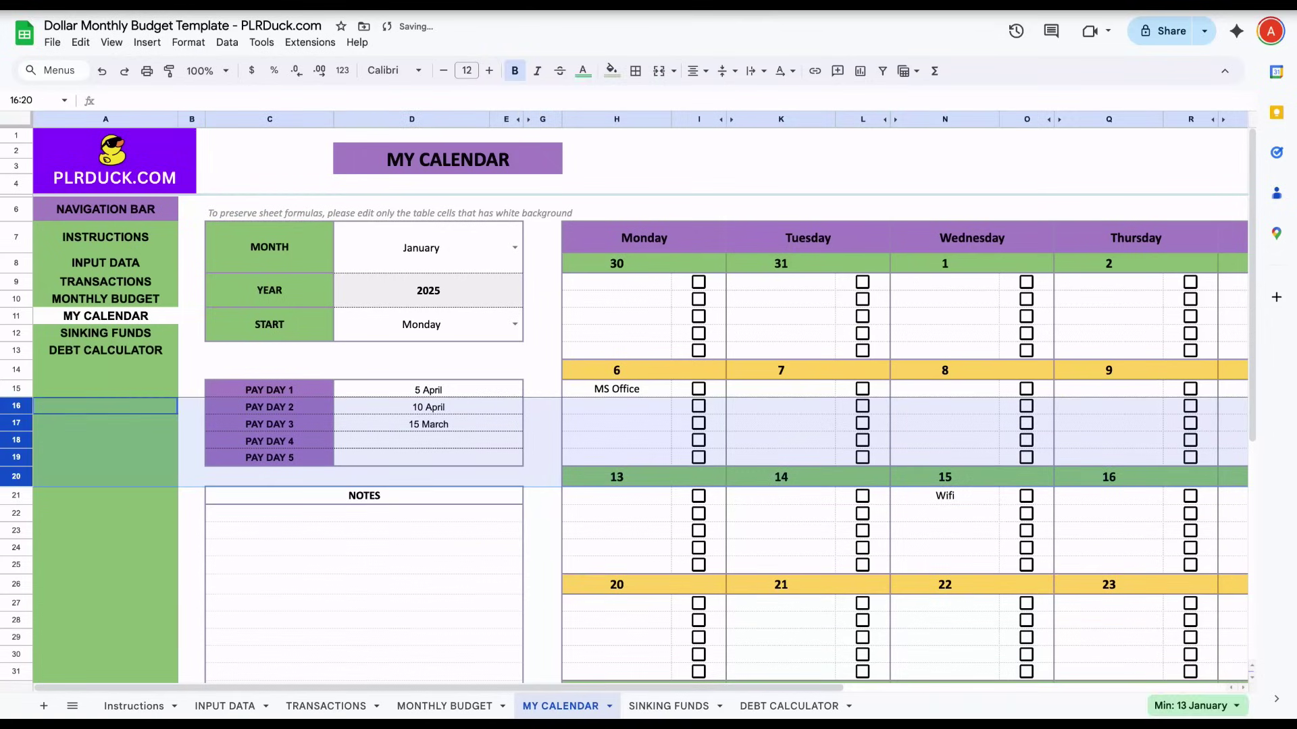
key(ctrl+alt+minus)
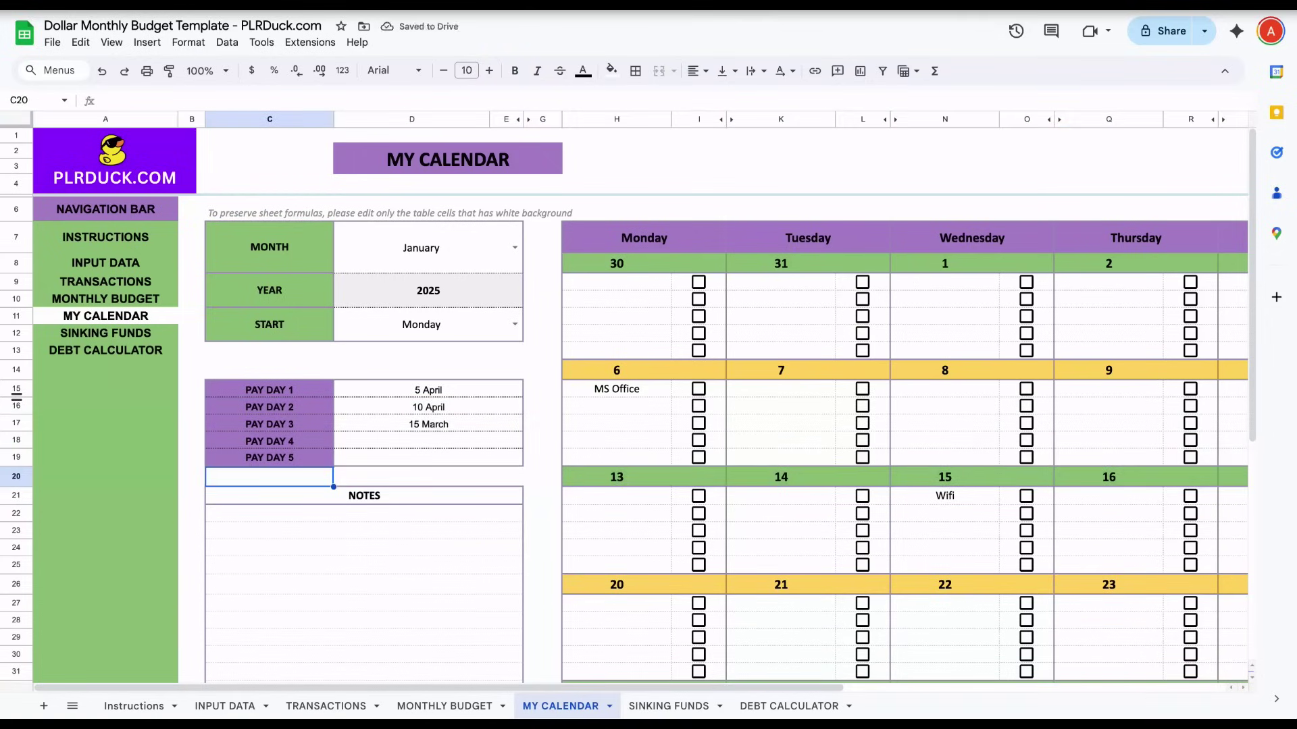
click(16, 389)
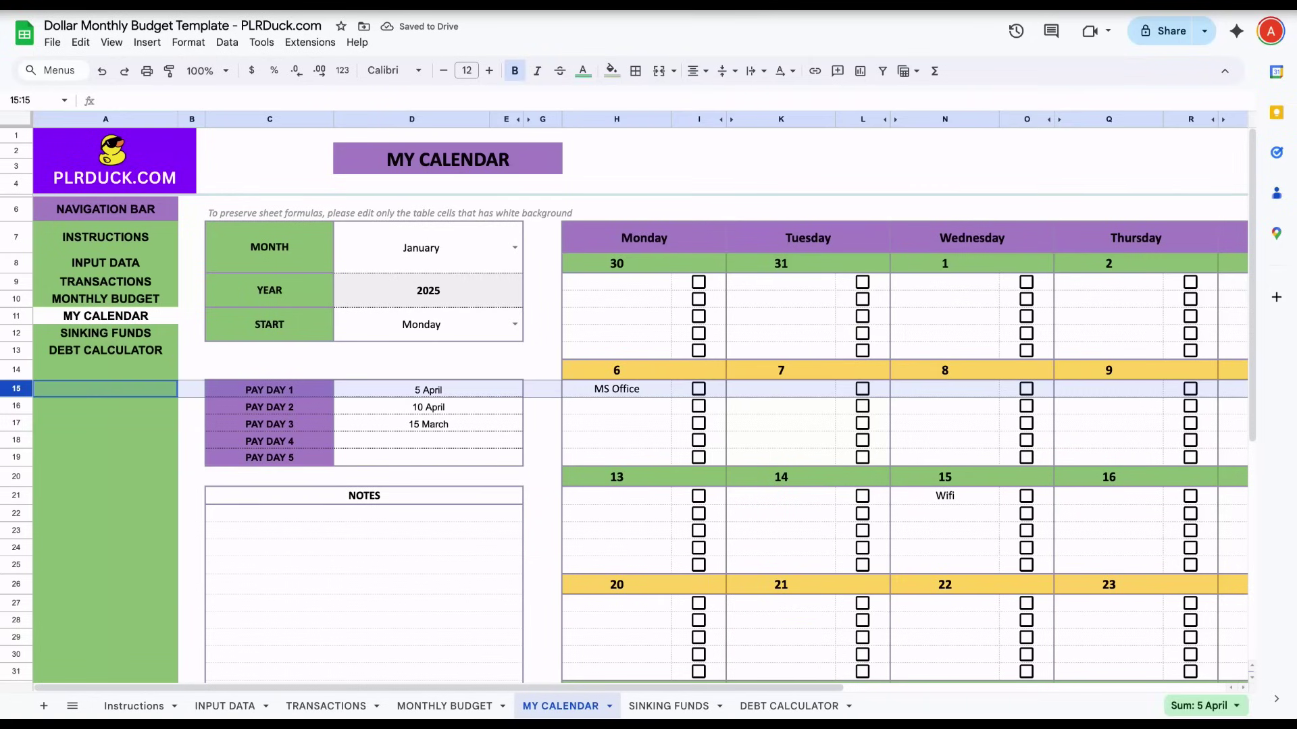
ctrl+click(17, 423)
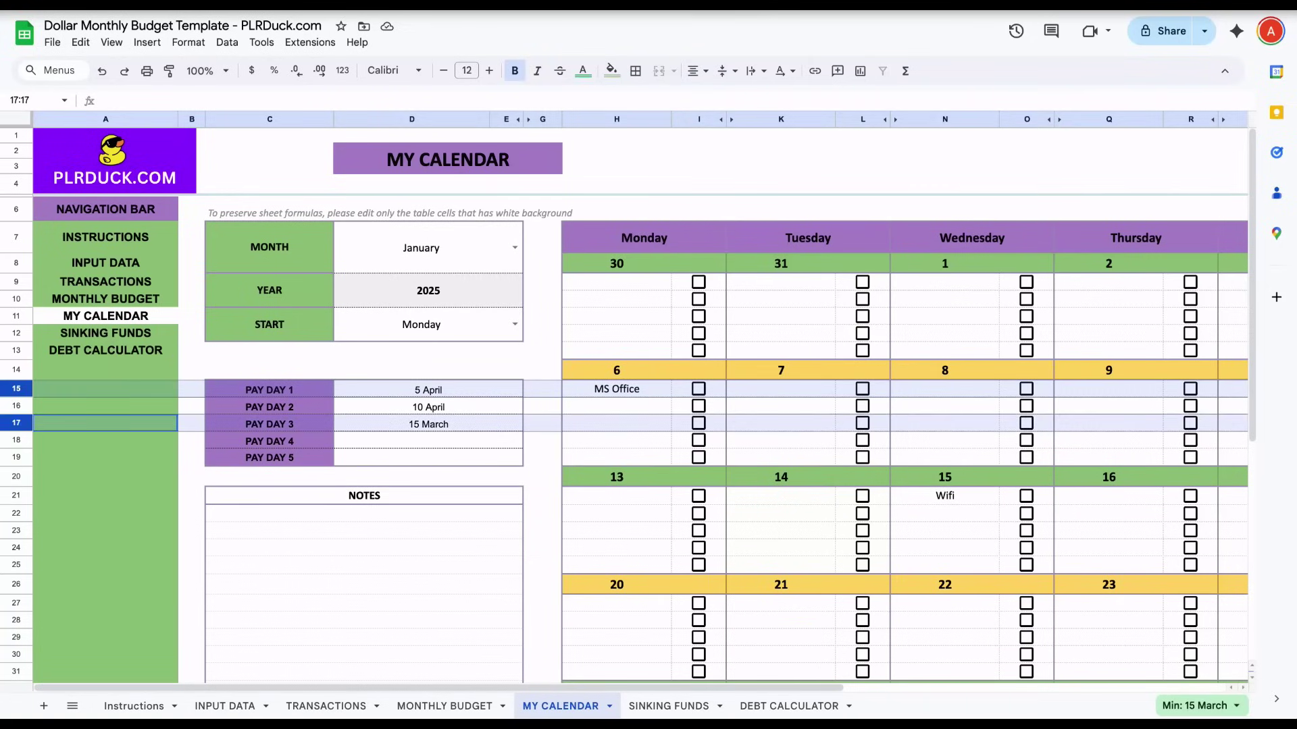
ctrl+click(17, 456)
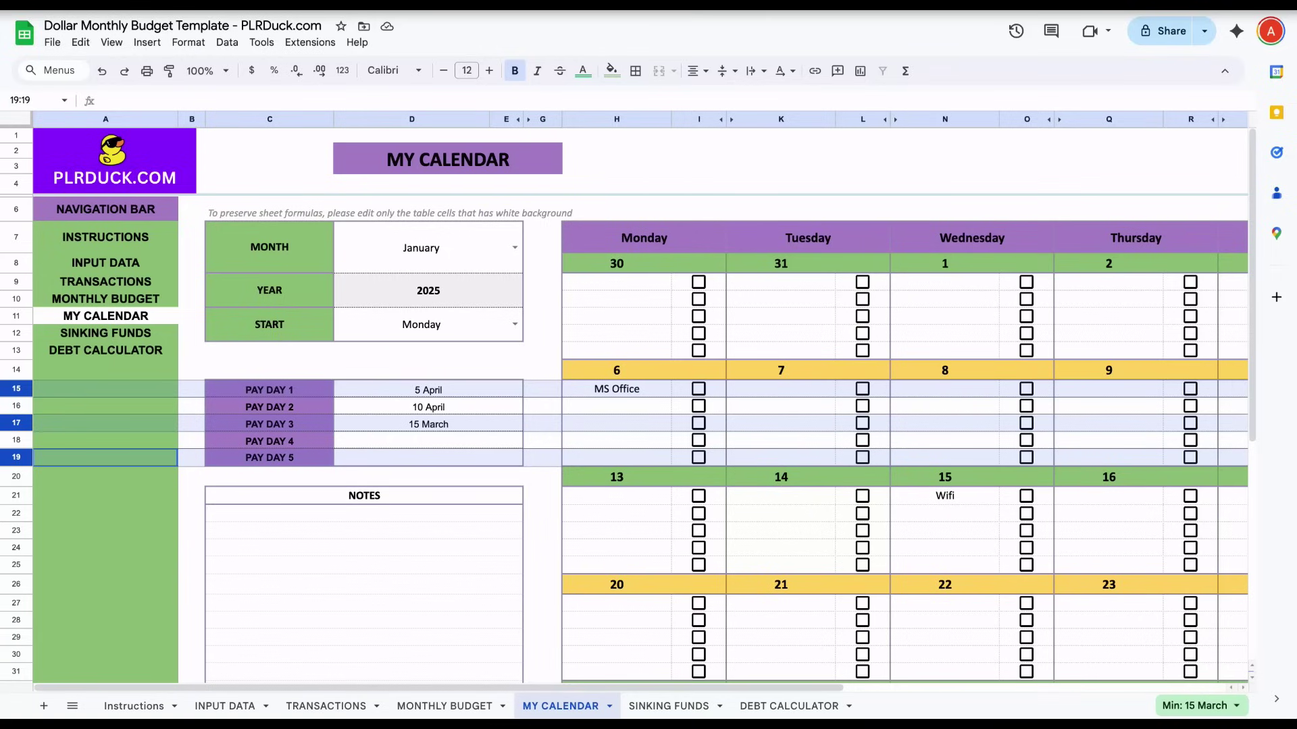
right_click(18, 458)
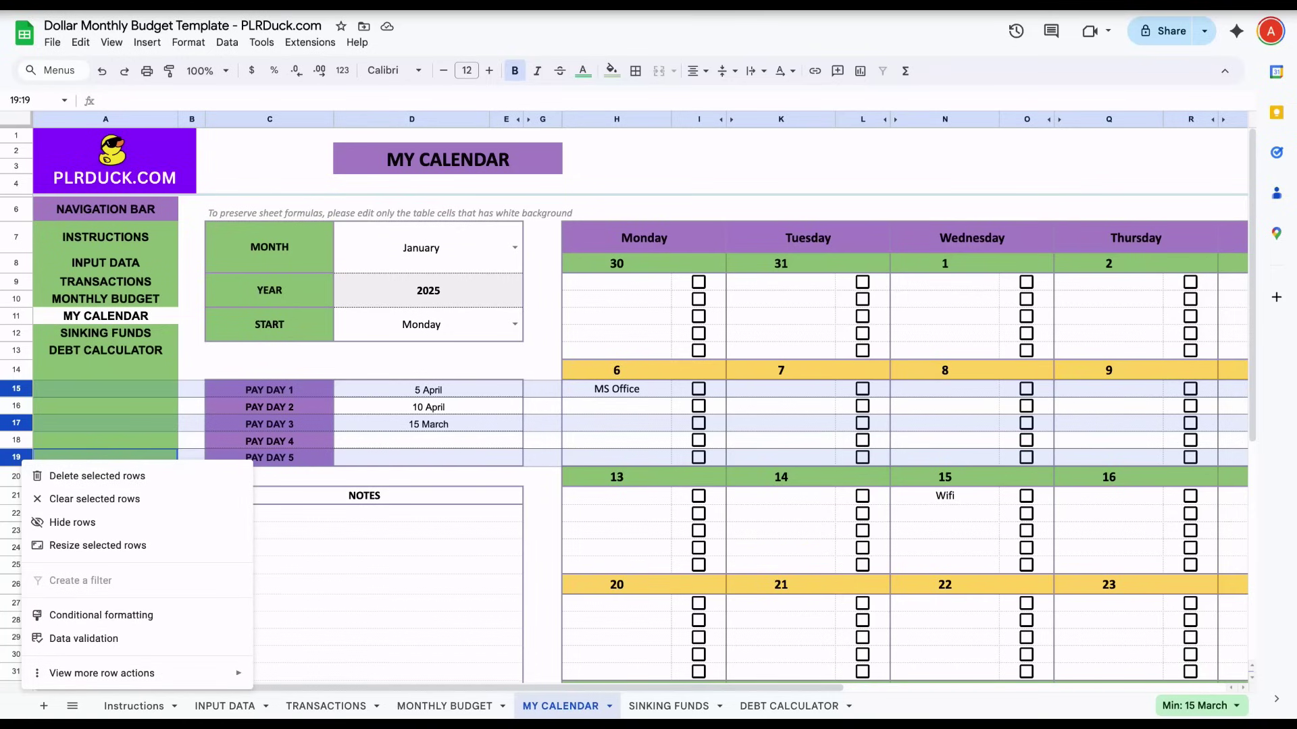
click(15, 389)
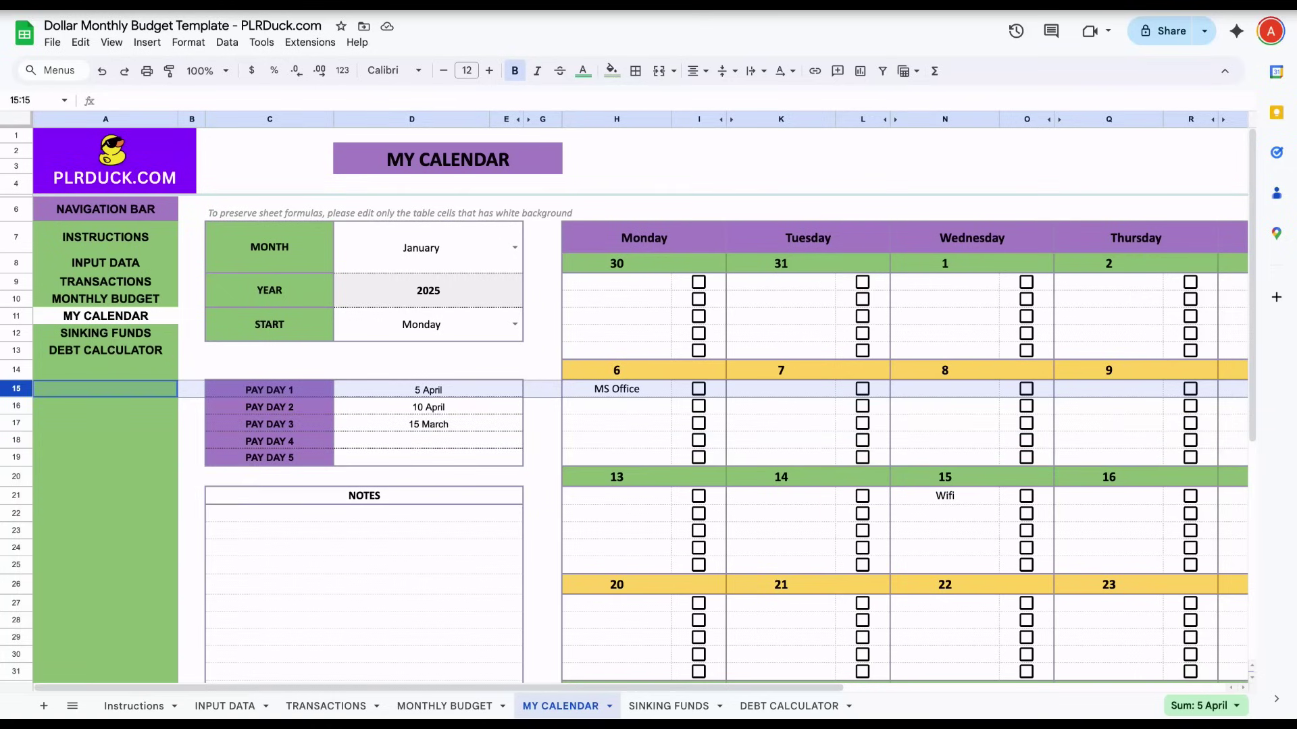
drag(15, 390, 15, 440)
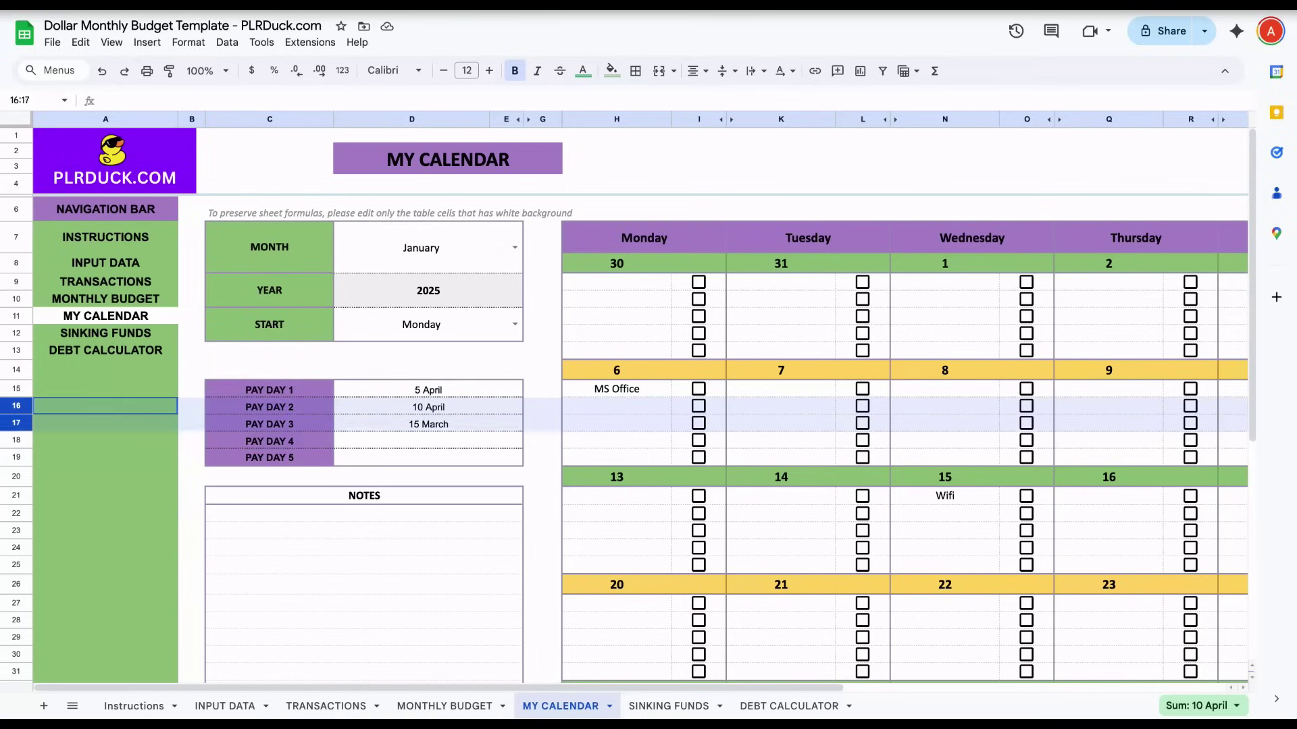
right_click(15, 430)
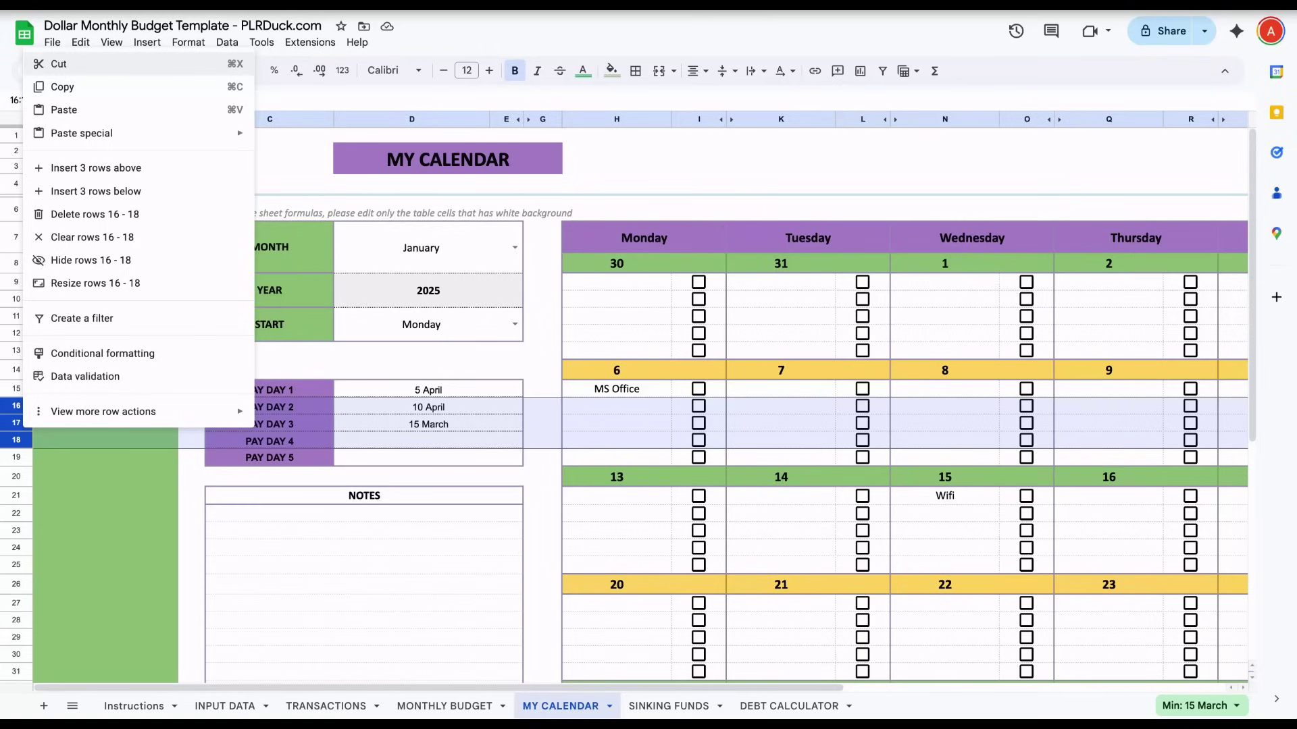
click(15, 430)
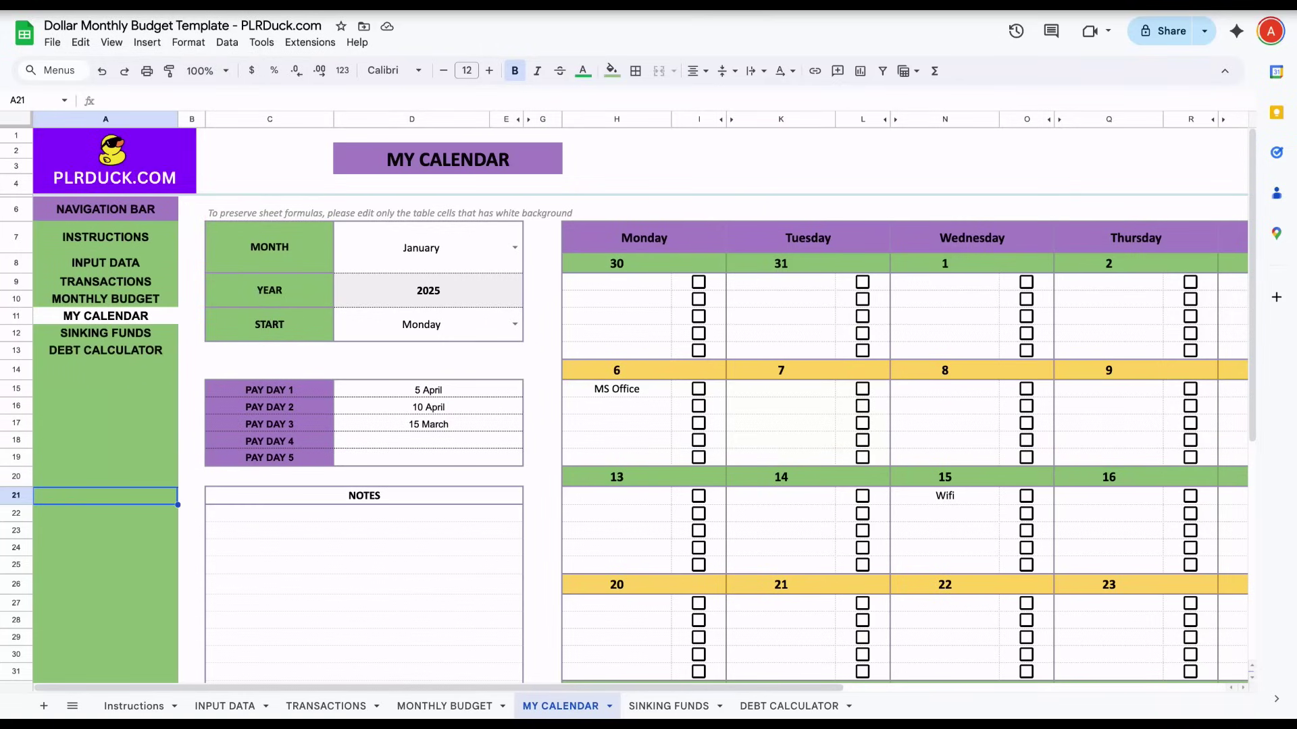
click(18, 423)
drag(15, 424, 16, 545)
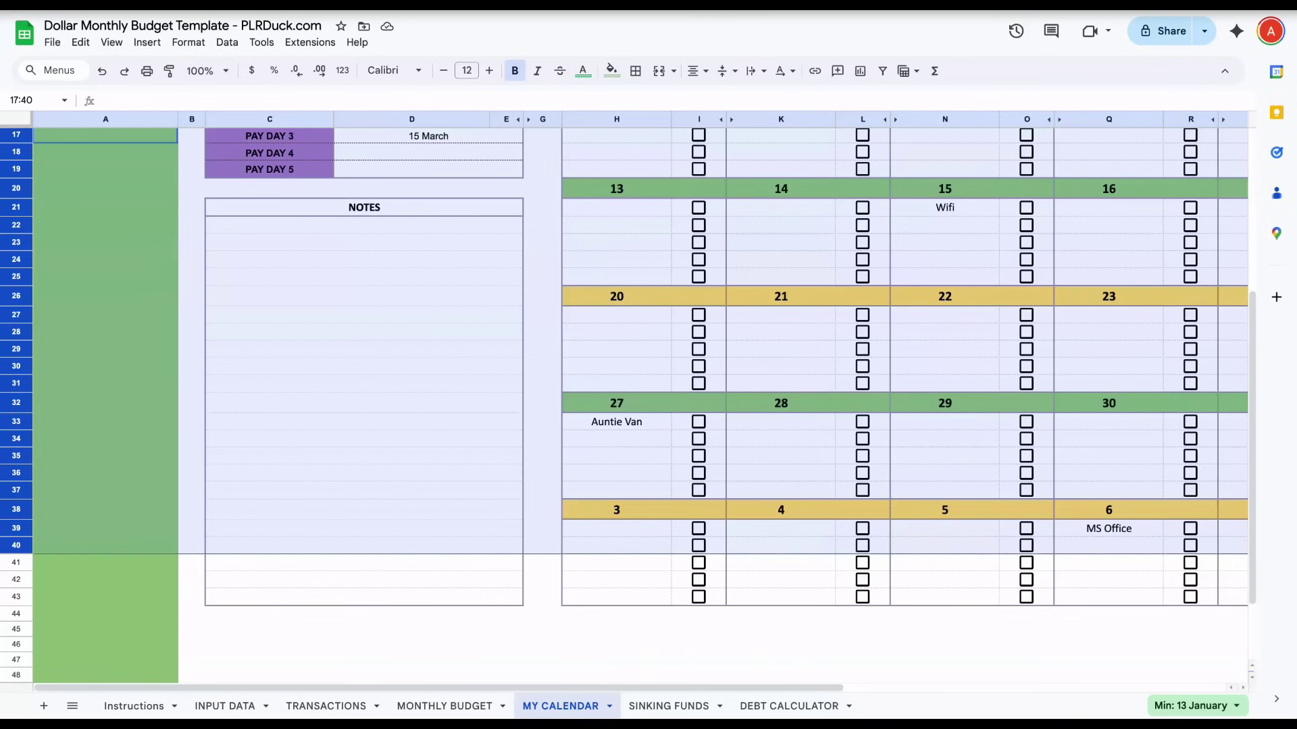
right_click(16, 446)
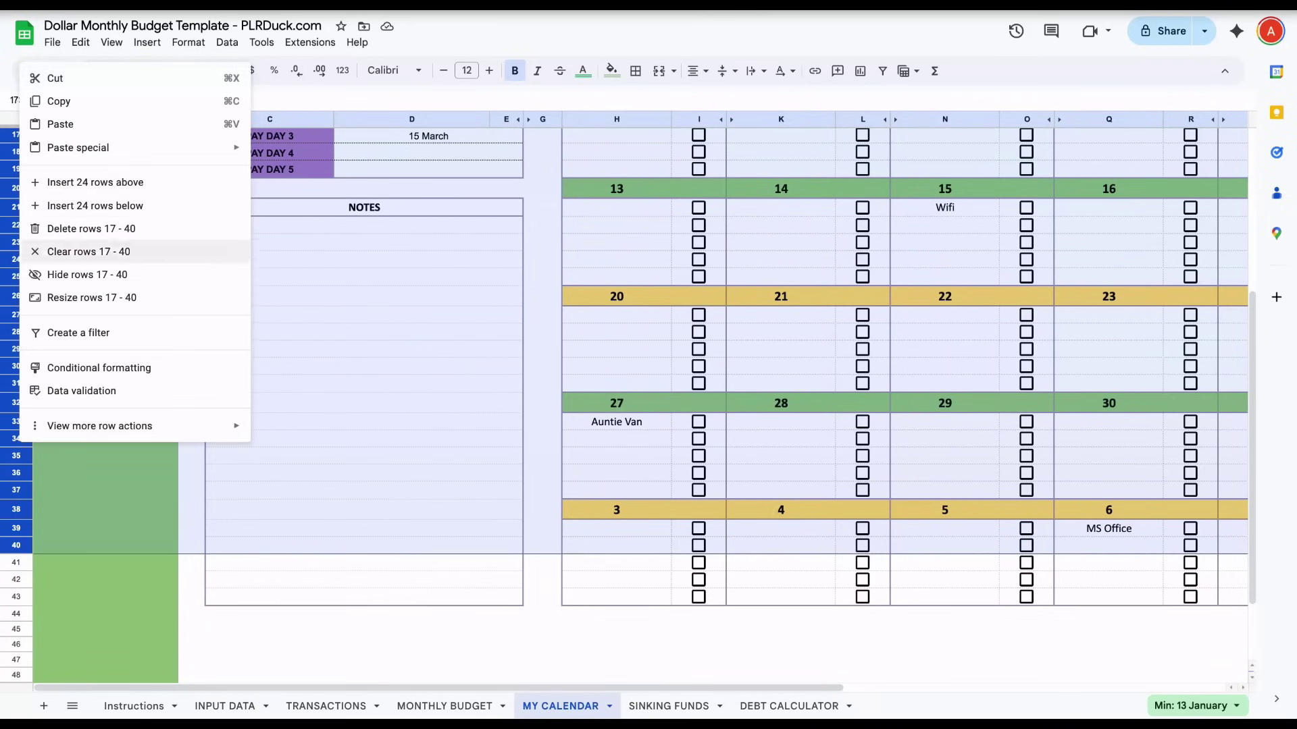